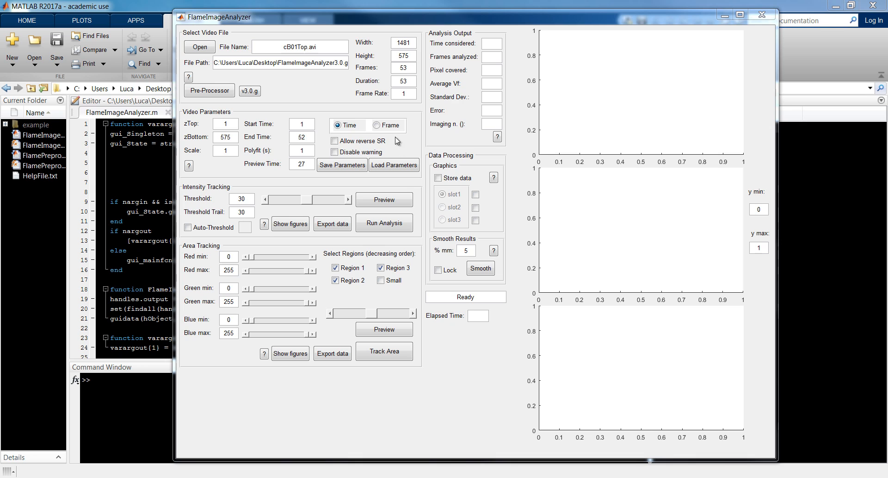
left_click(385, 126)
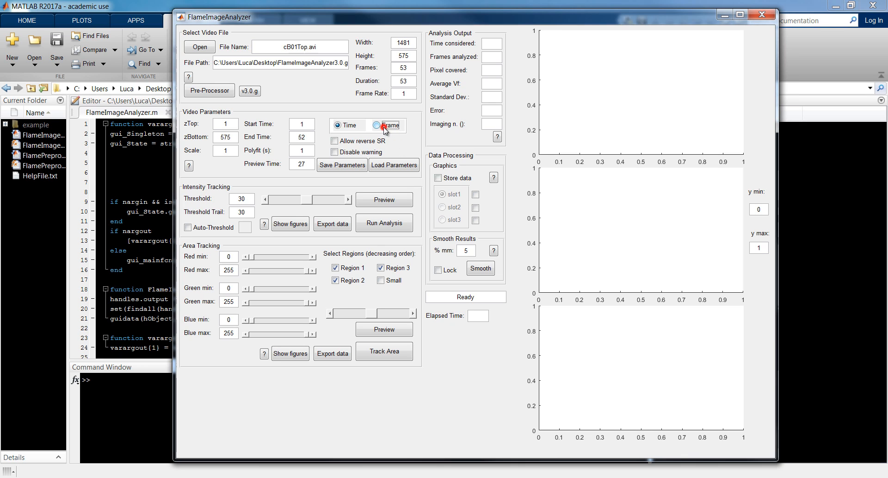
left_click(352, 128)
left_click(392, 127)
left_click(352, 127)
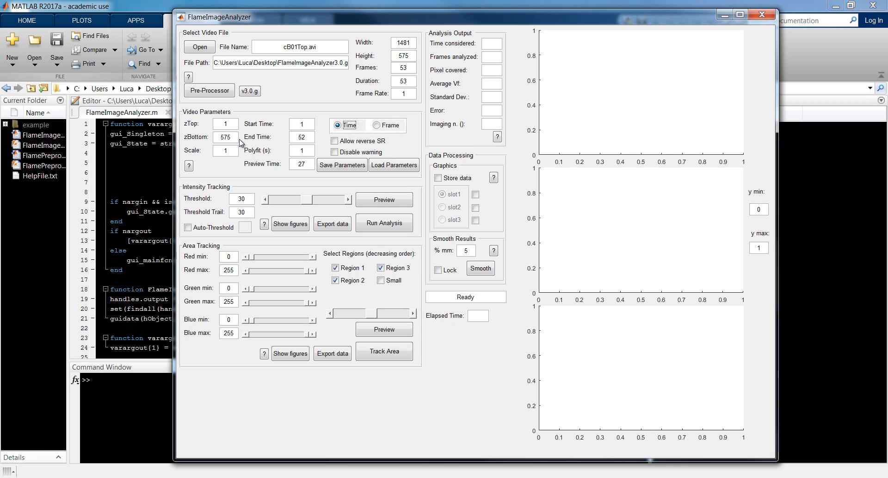
double_click(227, 124)
double_click(218, 138)
left_click(229, 149)
double_click(220, 153)
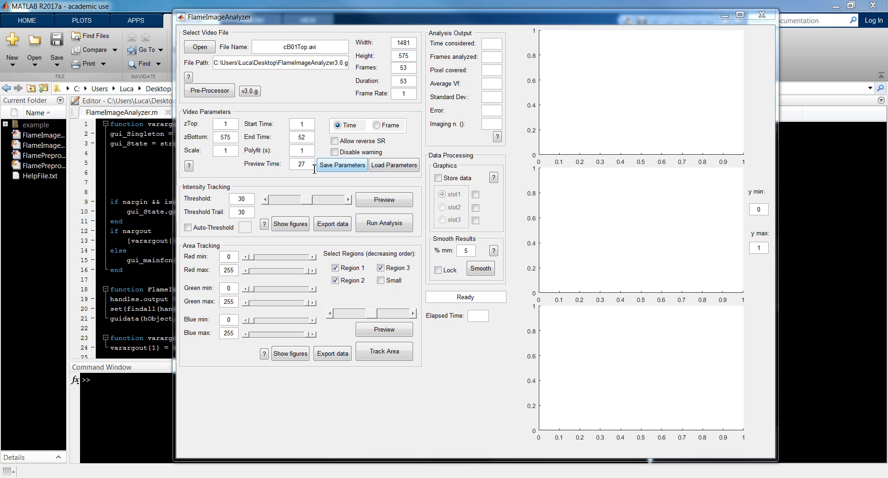
Step: Set the preview time to 15 and preview the intensity tracking
double_click(299, 164)
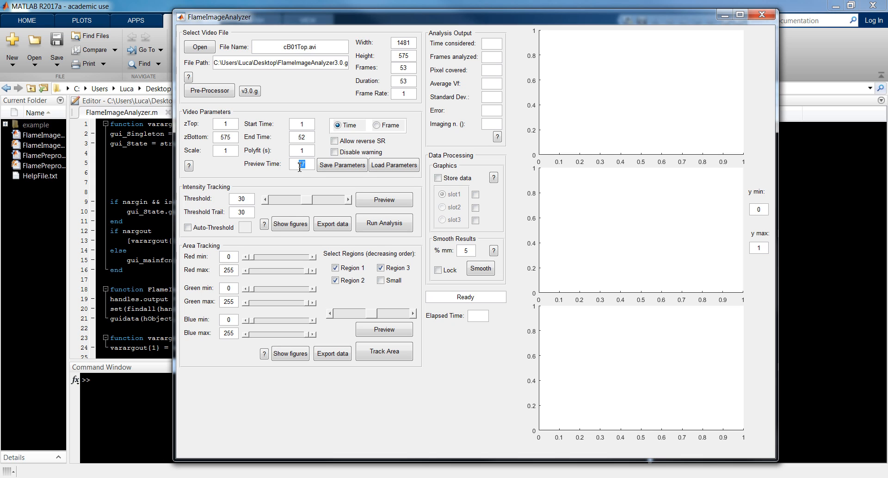
type("15")
left_click(390, 201)
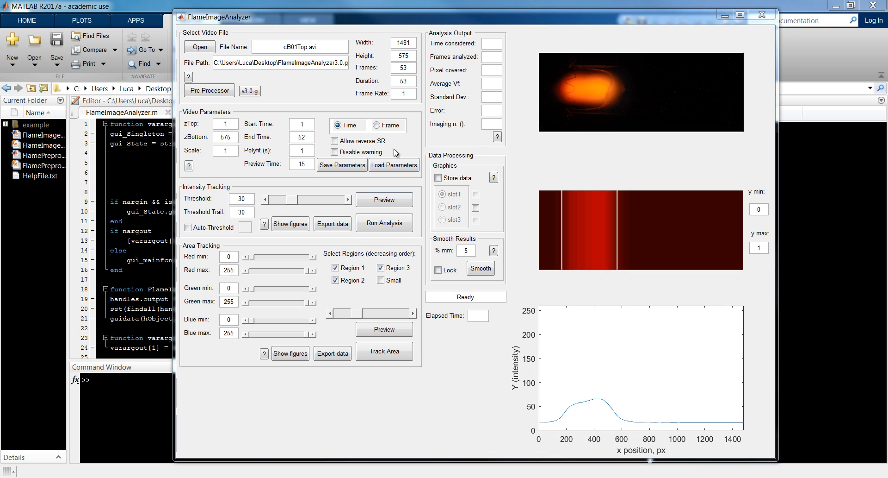
Step: Crop the analysed area to zTop 50 and zBottom 500, and refresh the intensity tracking preview
left_click(224, 123)
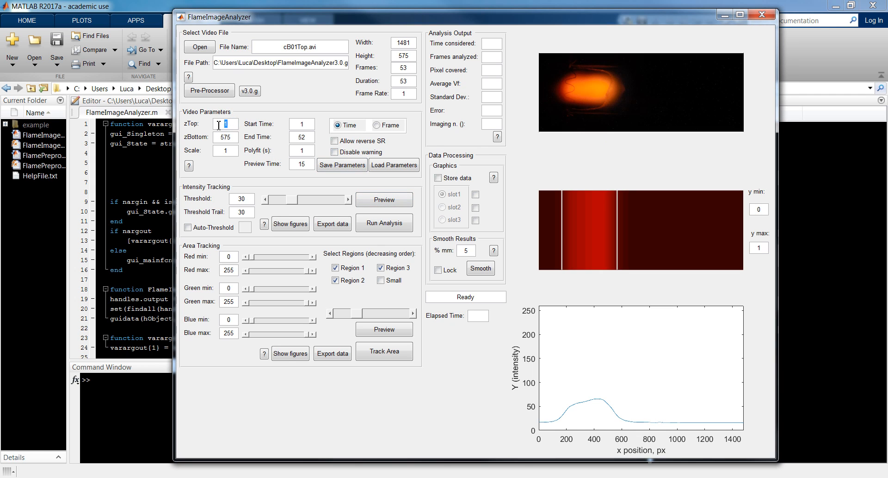
type("50")
key("Tab")
type("500")
left_click(399, 207)
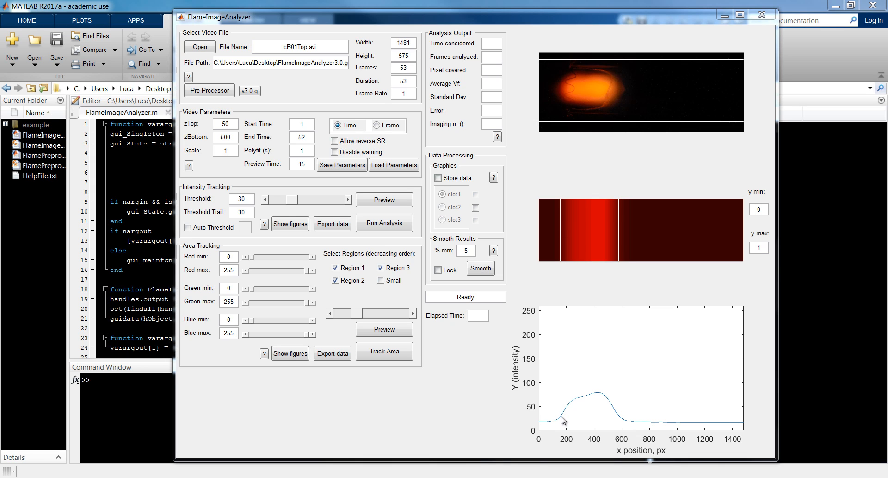
Step: Set the intensity tracking threshold to 50 and refresh its preview
double_click(243, 199)
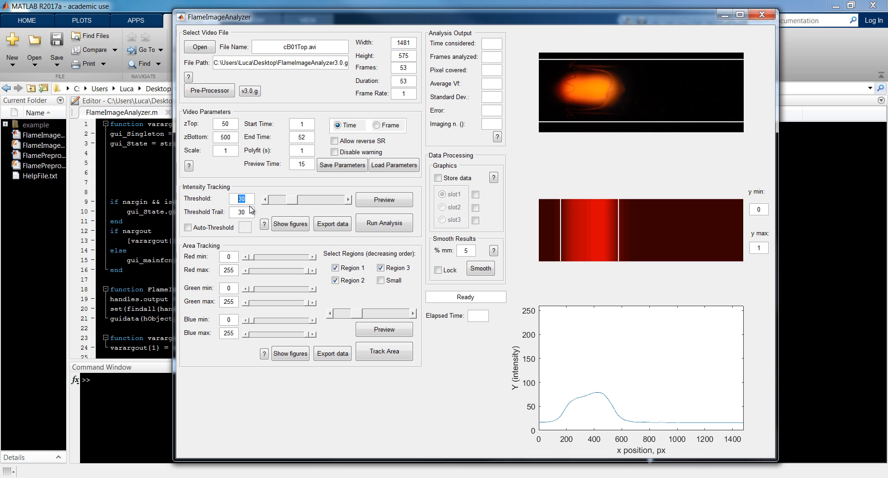
type("50")
left_click(382, 200)
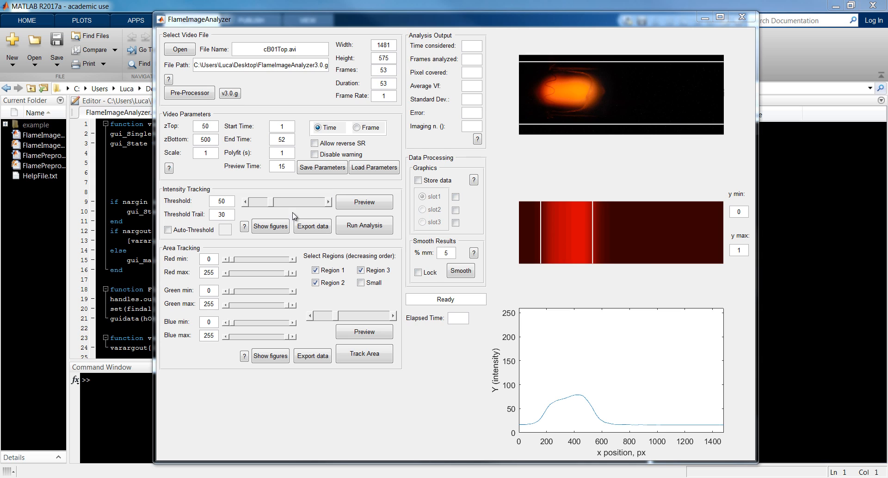
Step: View the intensity tracking preview images and profile in separate figure windows, and close all three figures
left_click(277, 228)
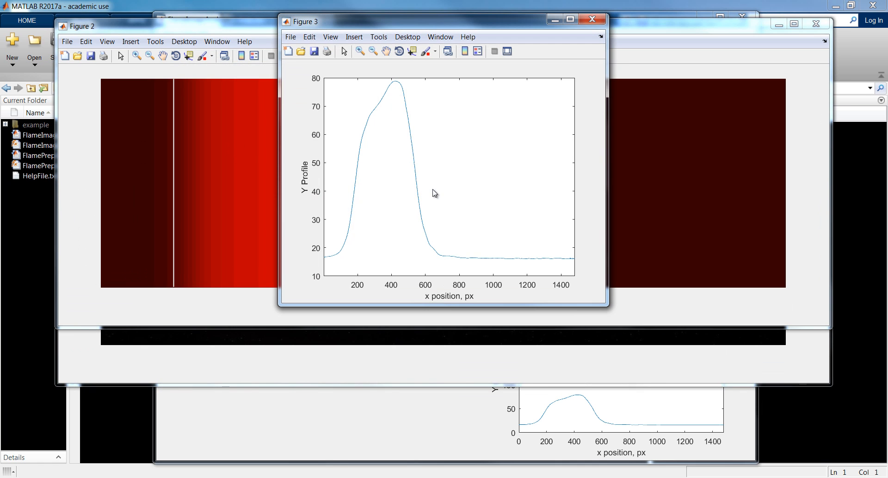
left_click(593, 19)
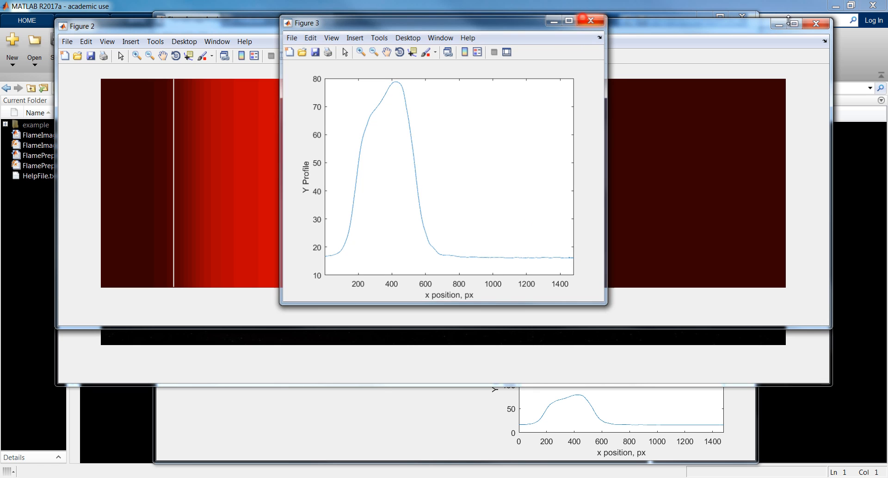
left_click(815, 21)
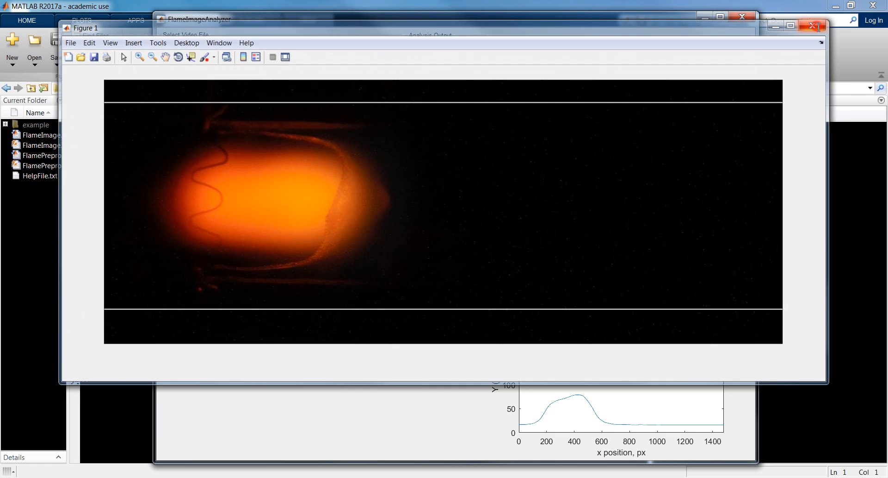
left_click(816, 21)
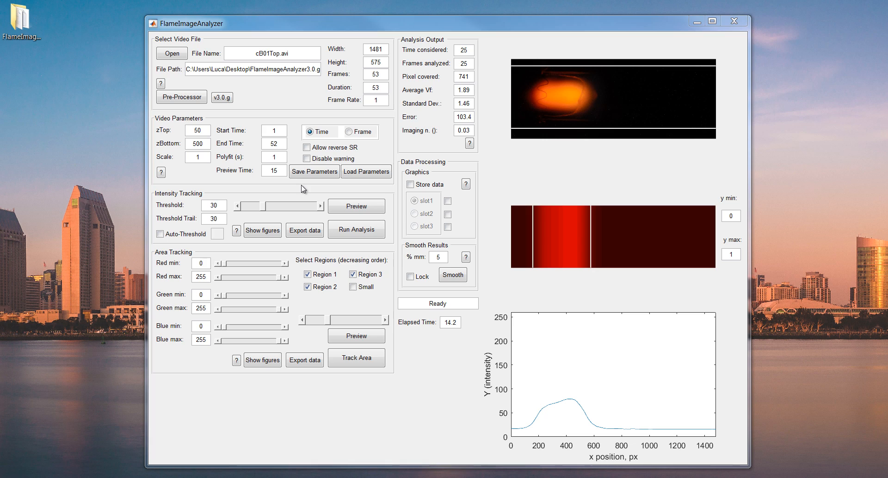
Step: Set the scale to 15.7, start time to 5 and end time to 30, and run the intensity analysis
double_click(197, 157)
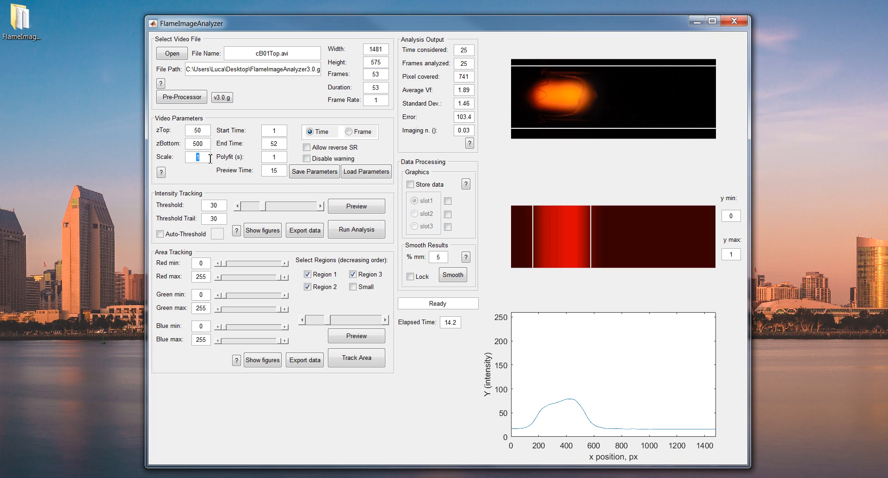
type("15.7")
left_click(270, 131)
type("5")
left_click(267, 143)
type("30")
left_click(349, 227)
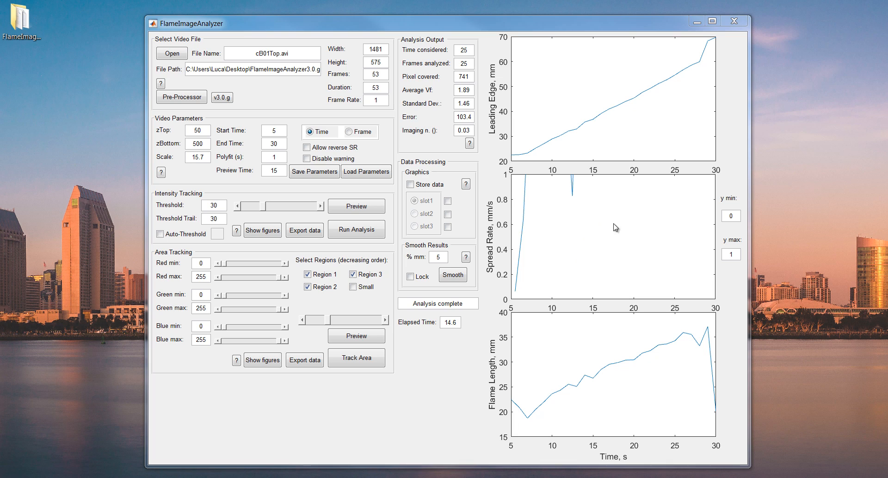
Step: Set y max to 3 for the spread rate plot, and view the intensity results in separate figures before closing them
left_click(739, 254)
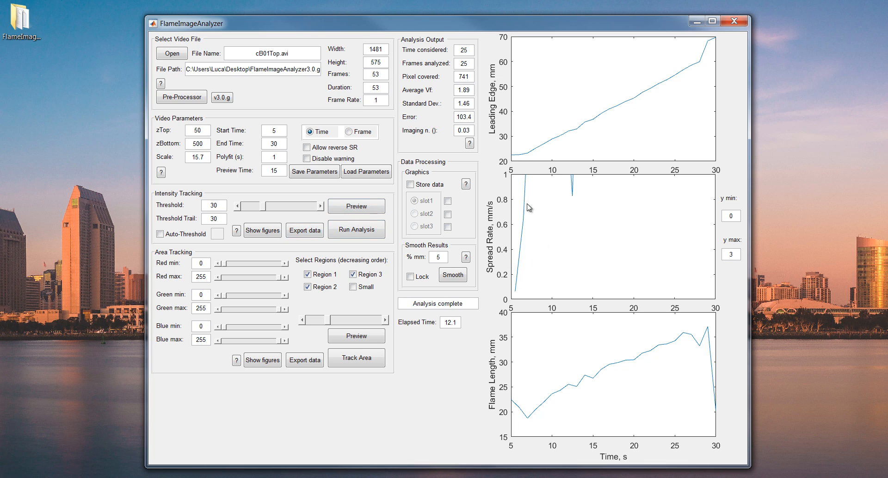
left_click(275, 233)
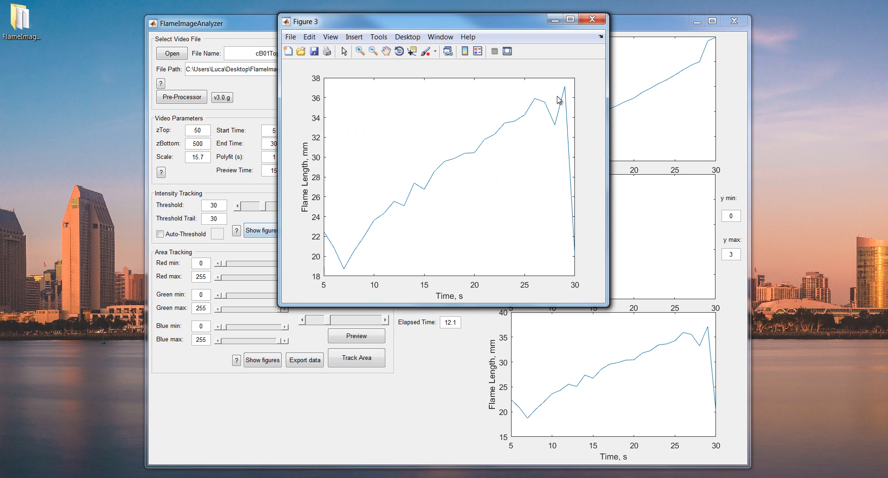
left_click(593, 21)
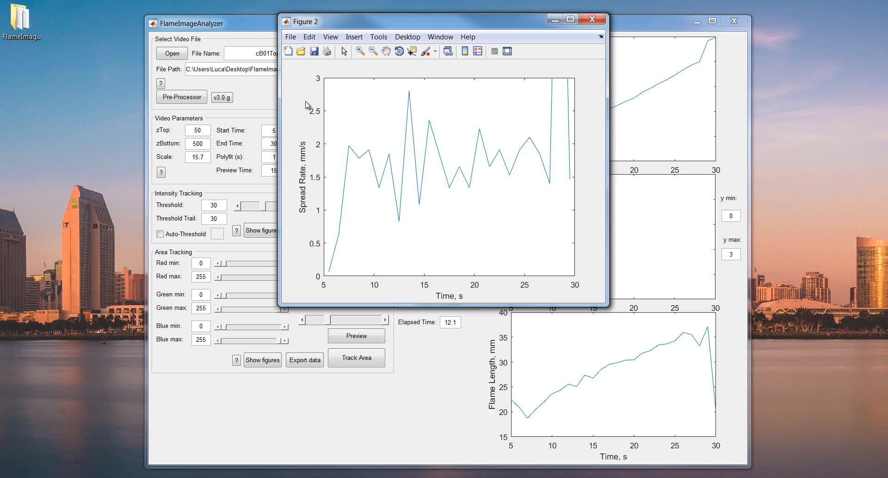
left_click(593, 19)
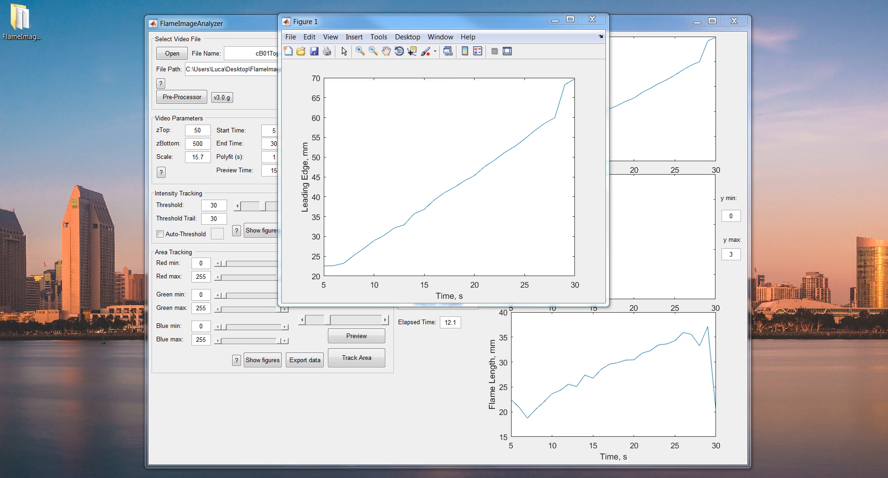
left_click(593, 19)
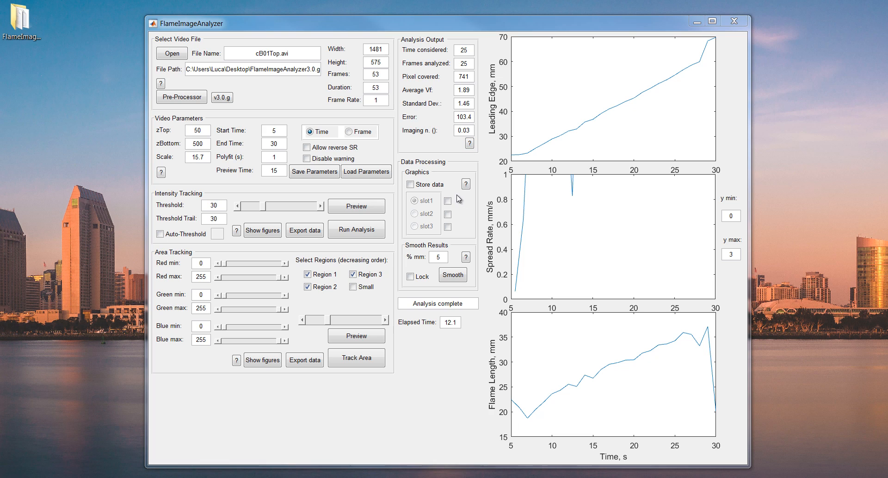
Step: Enable data storing, show slot1 in the plots, and run the intensity analysis into slot1
left_click(410, 184)
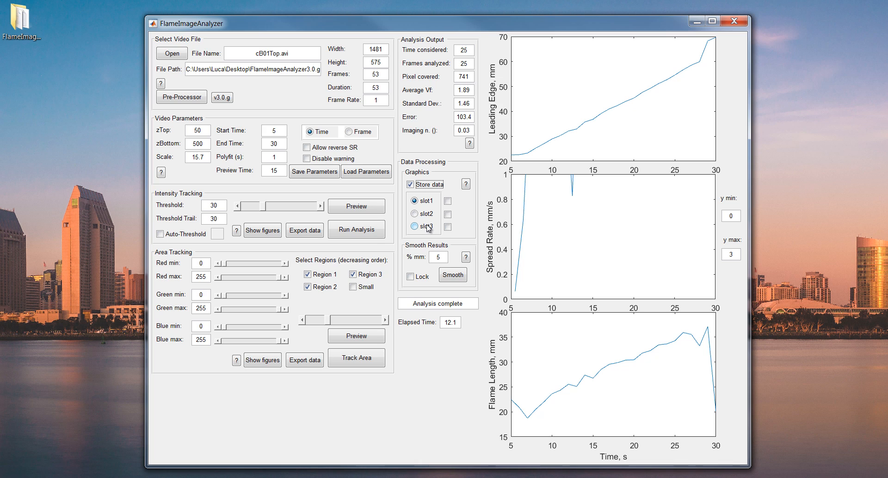
left_click(447, 201)
left_click(373, 230)
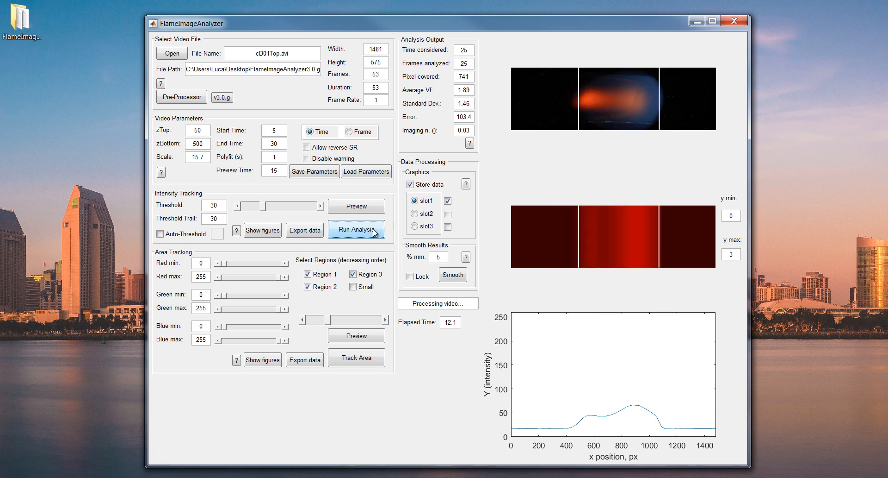
Step: Set the intensity threshold to 50, choose and show slot2, and run the analysis into it for comparison
double_click(205, 206)
type("4")
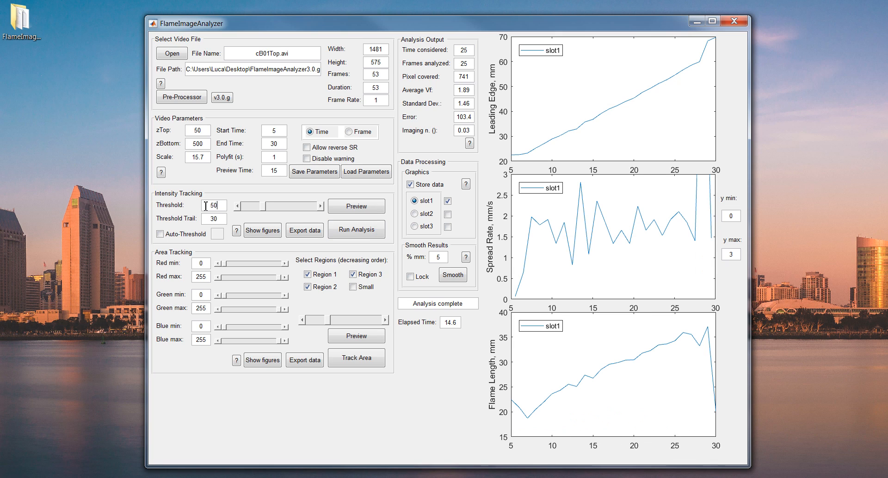
left_click(427, 214)
left_click(448, 215)
left_click(365, 233)
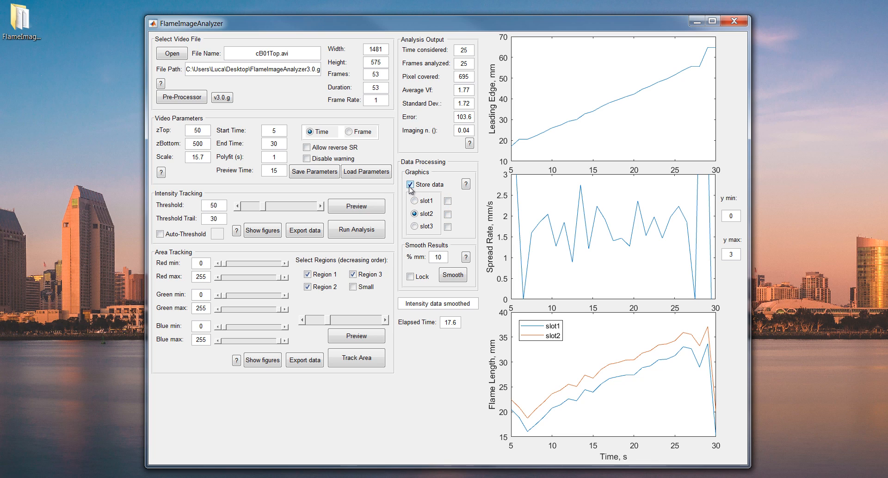
Step: Turn off data storing and rerun the intensity analysis
left_click(410, 185)
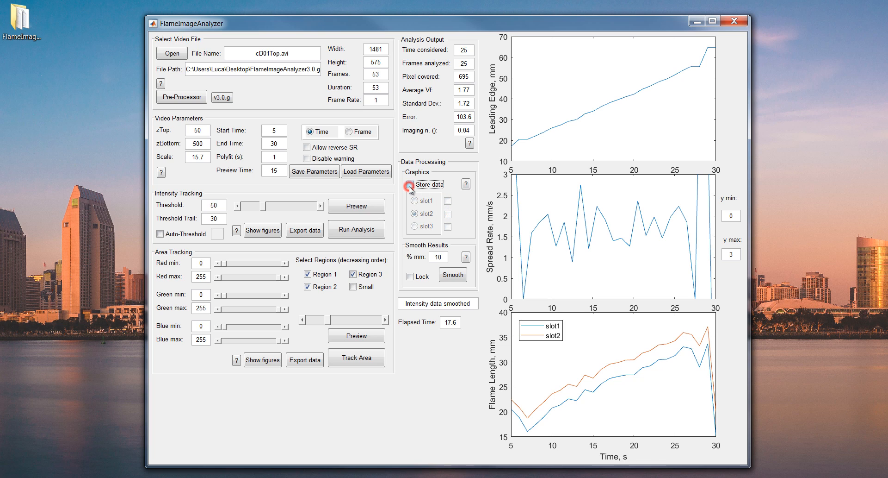
left_click(365, 230)
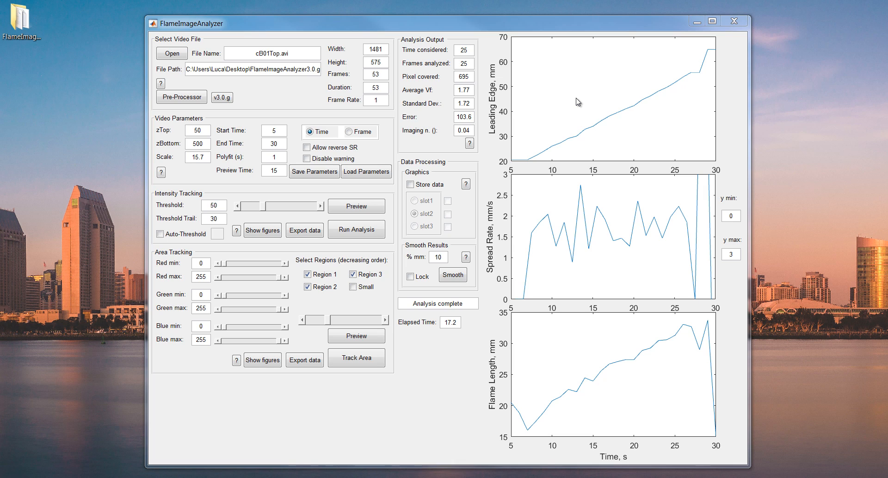
Step: Allow reverse spread rate and enable Auto-Threshold with a value of 5
left_click(307, 147)
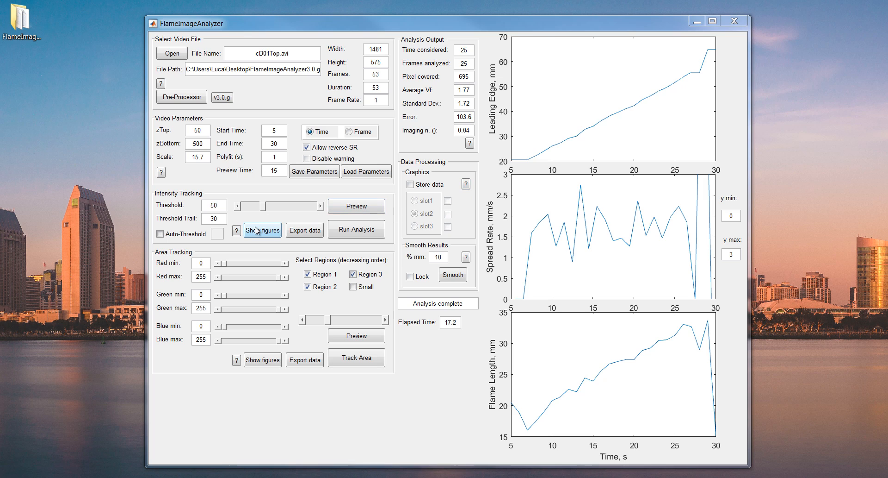
left_click(200, 235)
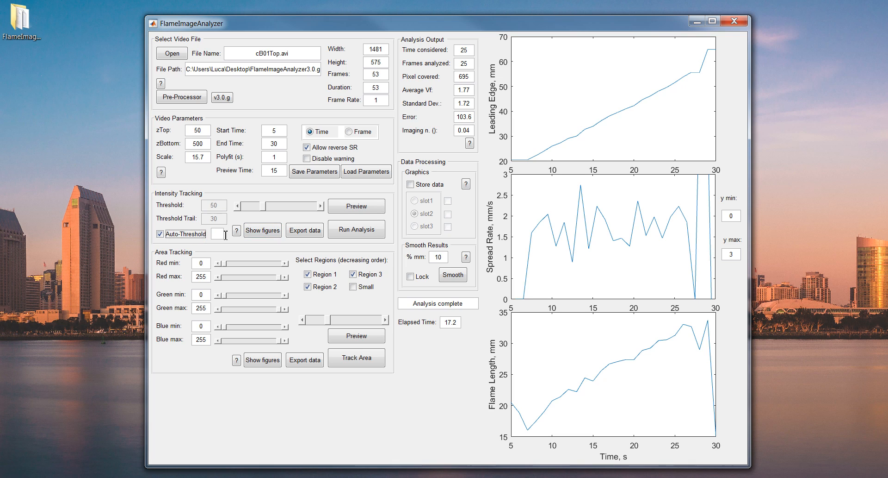
left_click(218, 233)
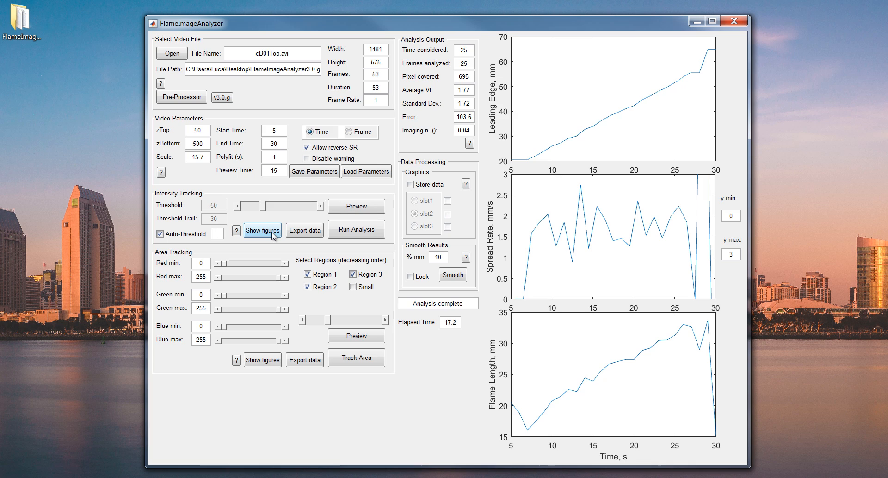
type("5")
Step: Read the help on smoothing the results and dismiss it
left_click(466, 257)
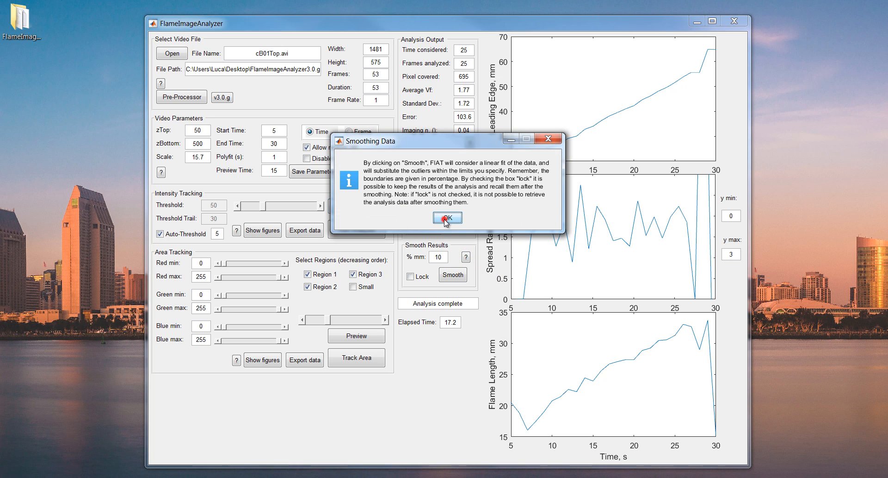
left_click(441, 218)
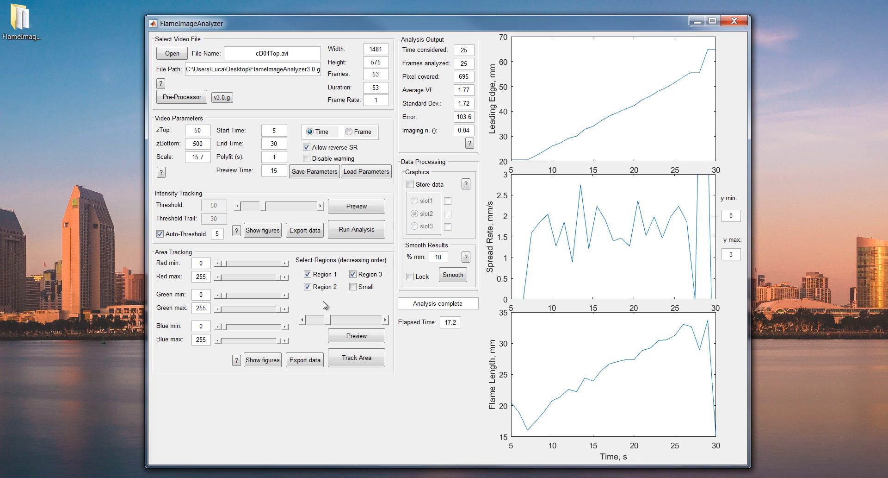
Step: Preview the area tracking, set Red min to 100, and preview the area tracking again
left_click(366, 339)
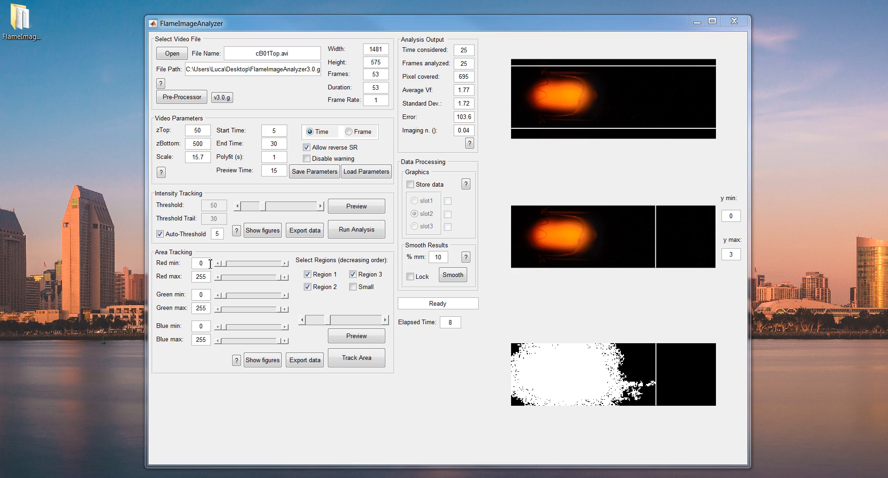
double_click(196, 263)
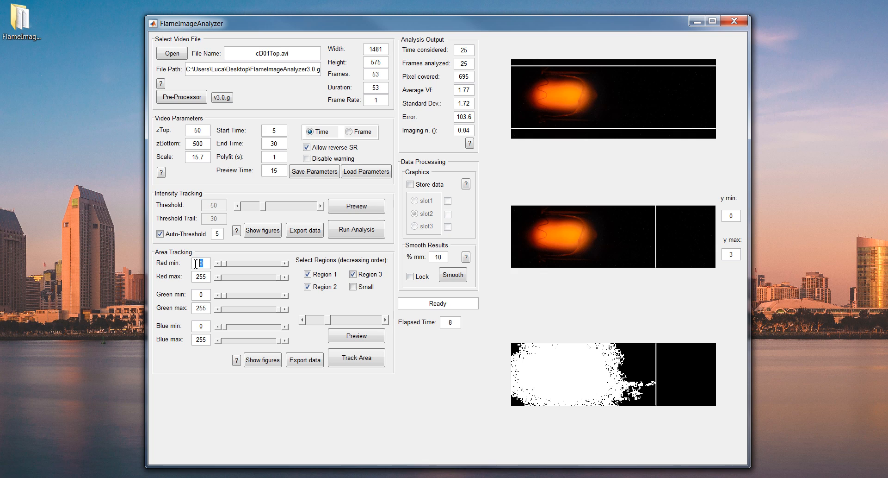
type("100")
left_click(343, 335)
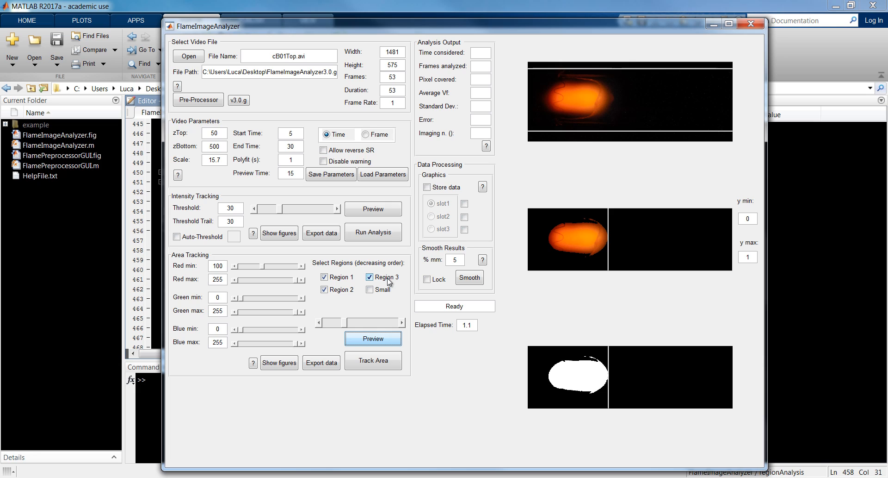
Step: Deselect Region 2 and Region 3 so only Region 1 is selected, and run the area tracking
left_click(341, 289)
left_click(383, 277)
left_click(379, 293)
left_click(379, 293)
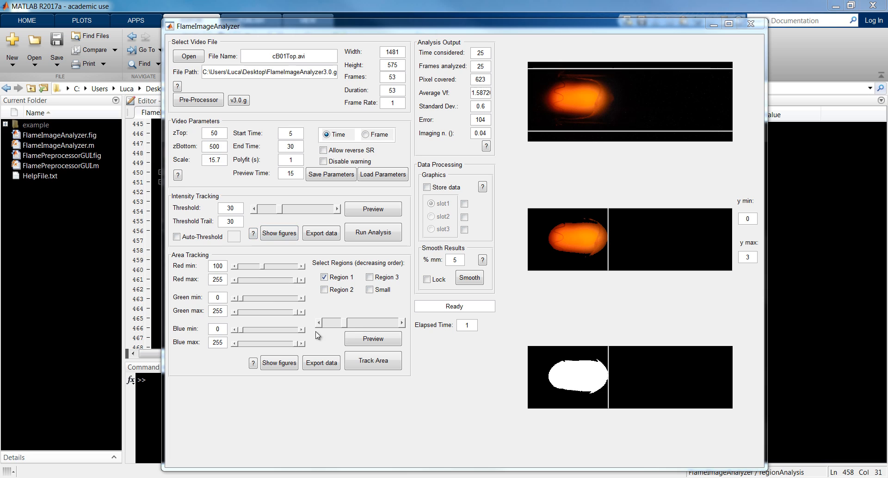
left_click(380, 365)
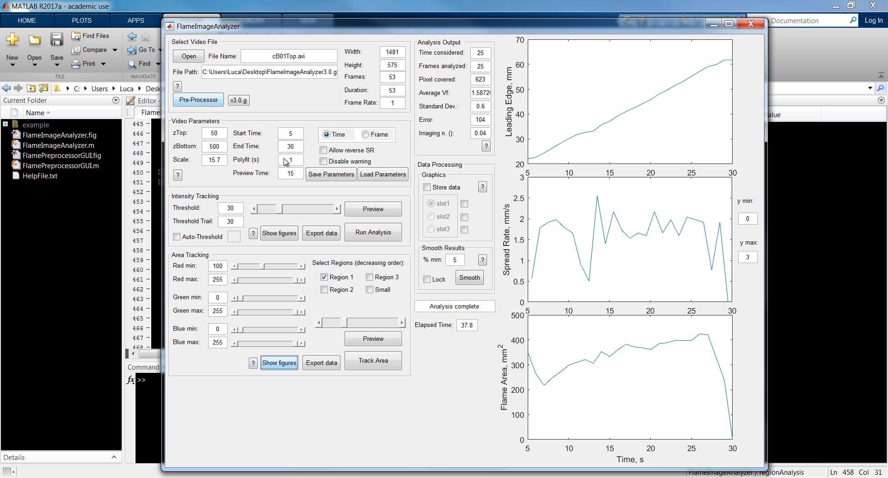
Step: Read the help on area tracking and dismiss it
left_click(253, 363)
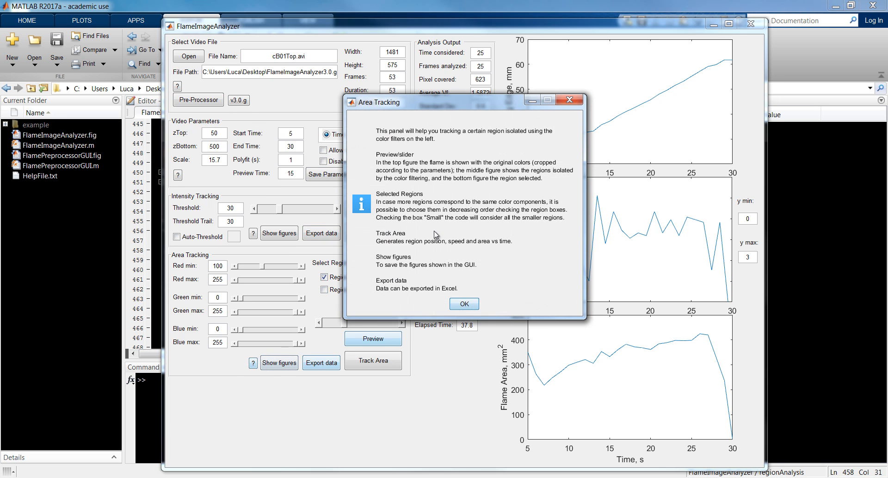
left_click(463, 304)
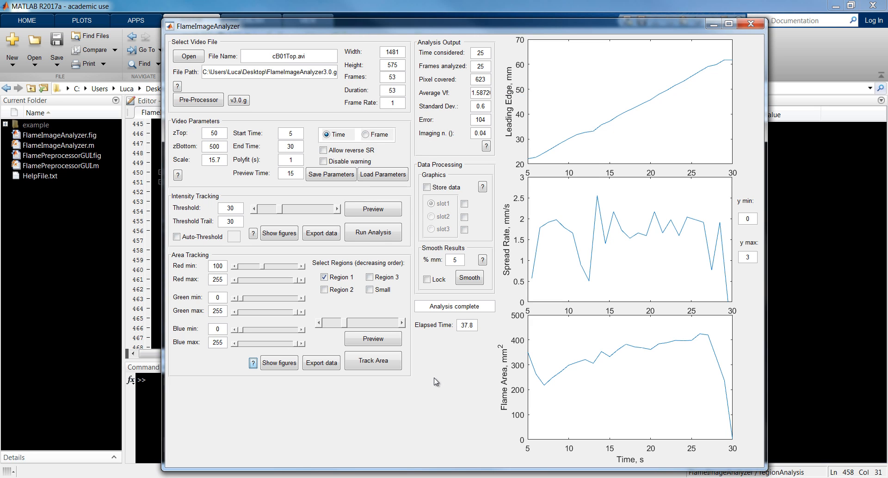